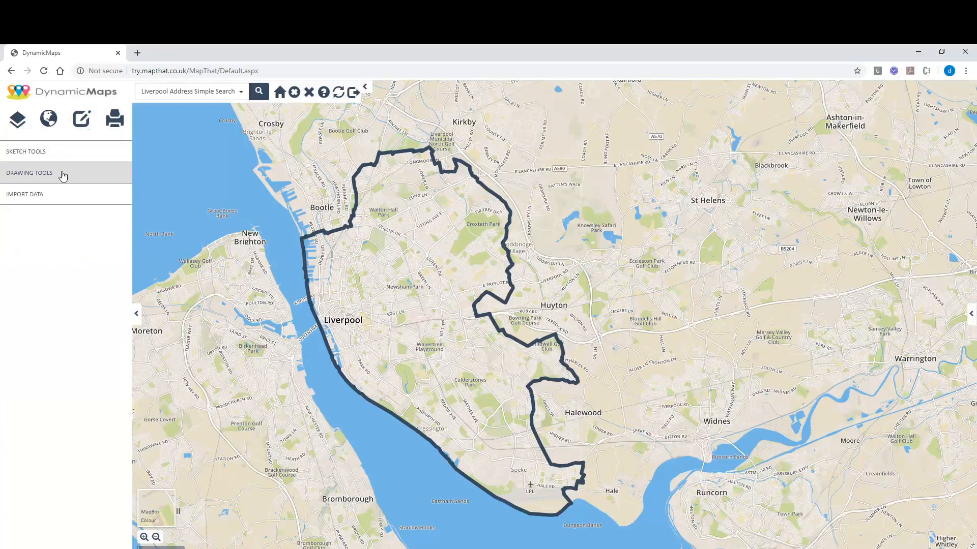
Open the drawing tools with Liverpool Planning Apps as the layer to edit
left_click(61, 173)
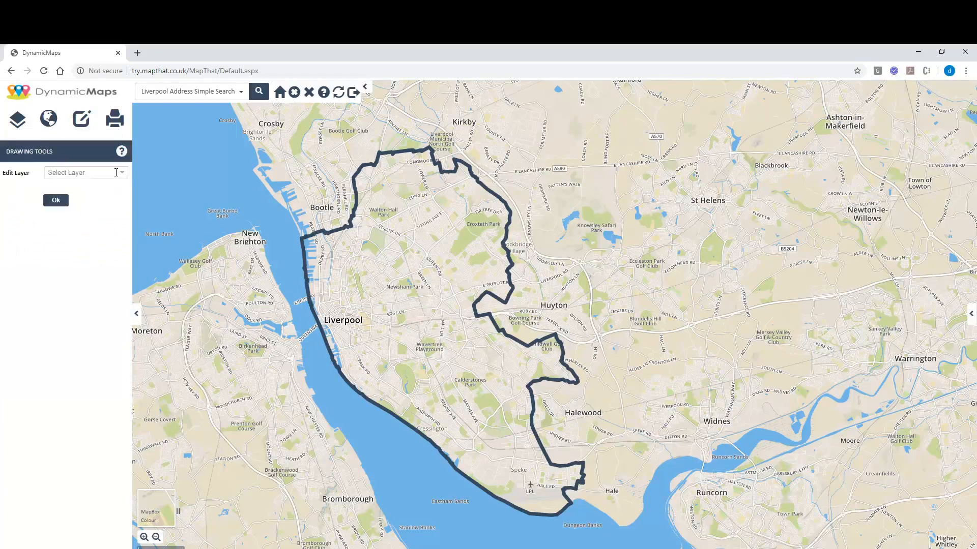
left_click(122, 173)
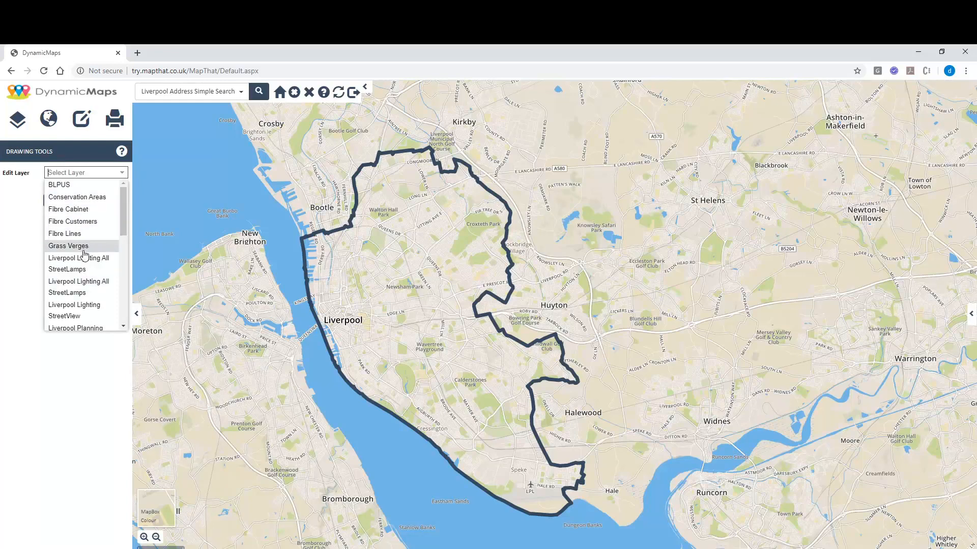
scroll(90, 314, "down", 1)
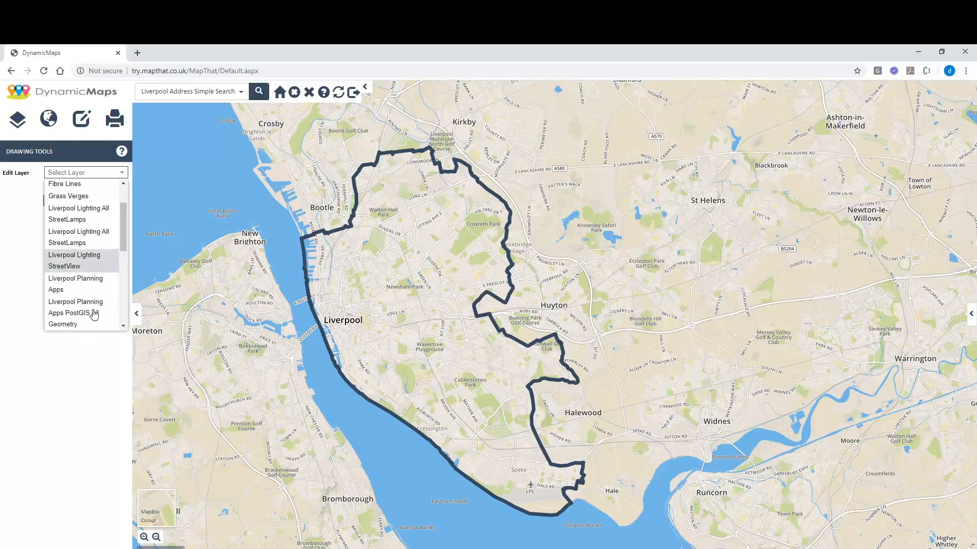
left_click(90, 282)
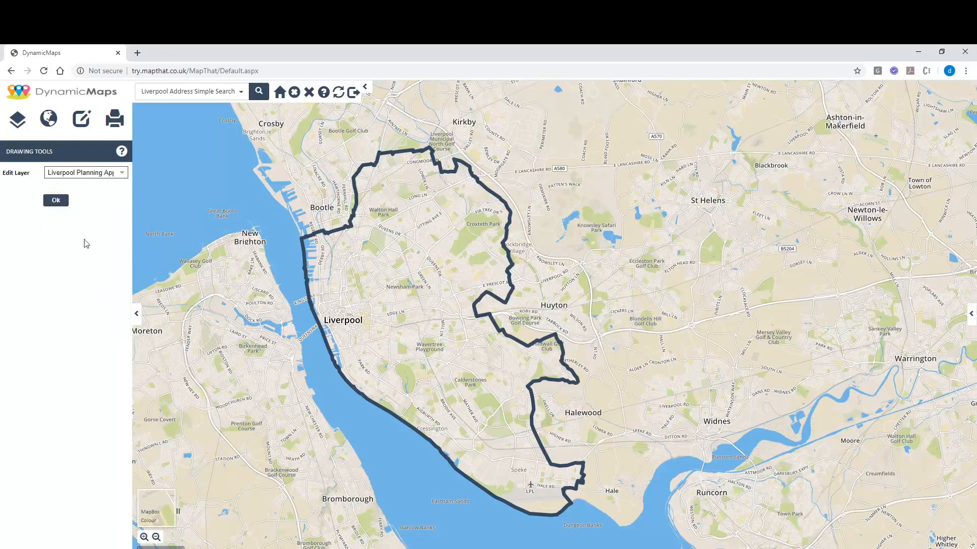
left_click(58, 204)
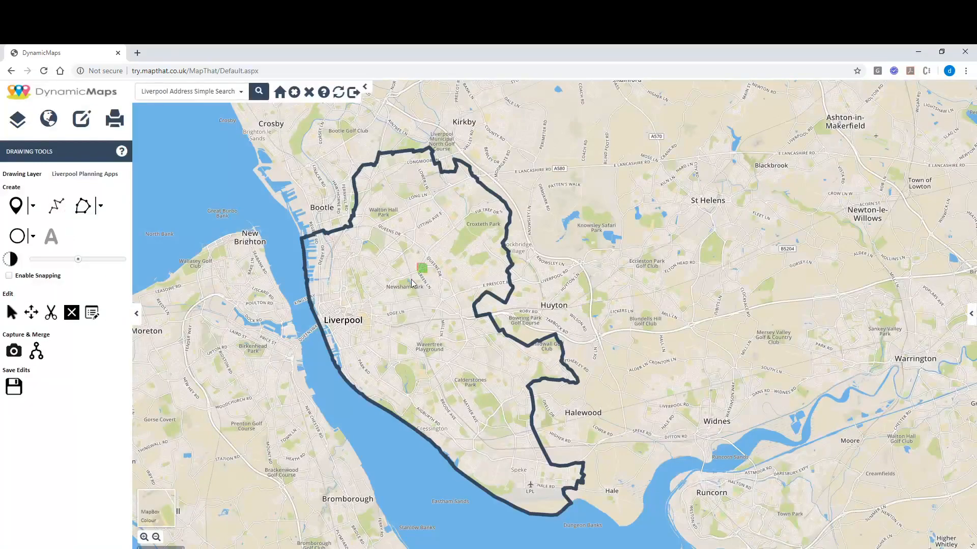
Increase the opacity of the planning application shapes around buildings 671 and 681 slightly
scroll(420, 276, "up", 5)
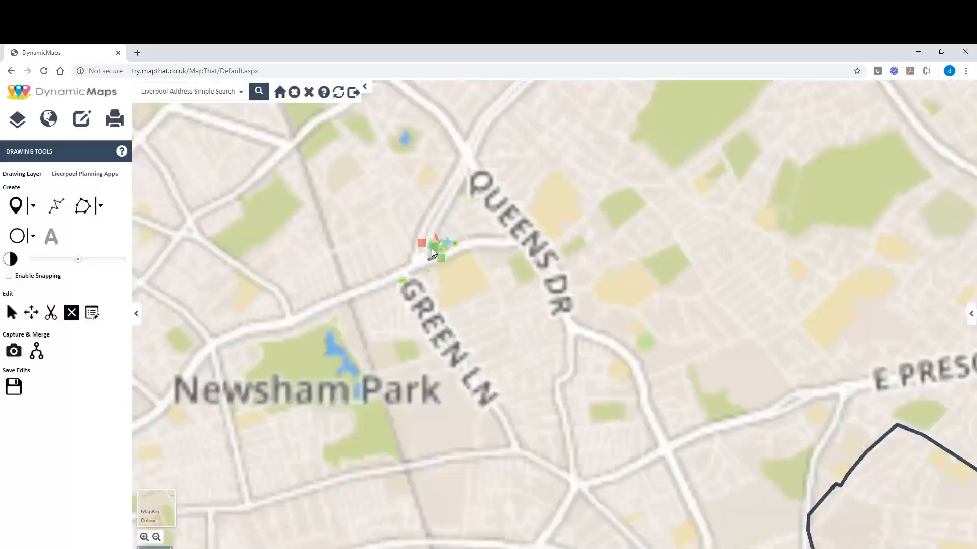
scroll(426, 257, "up", 4)
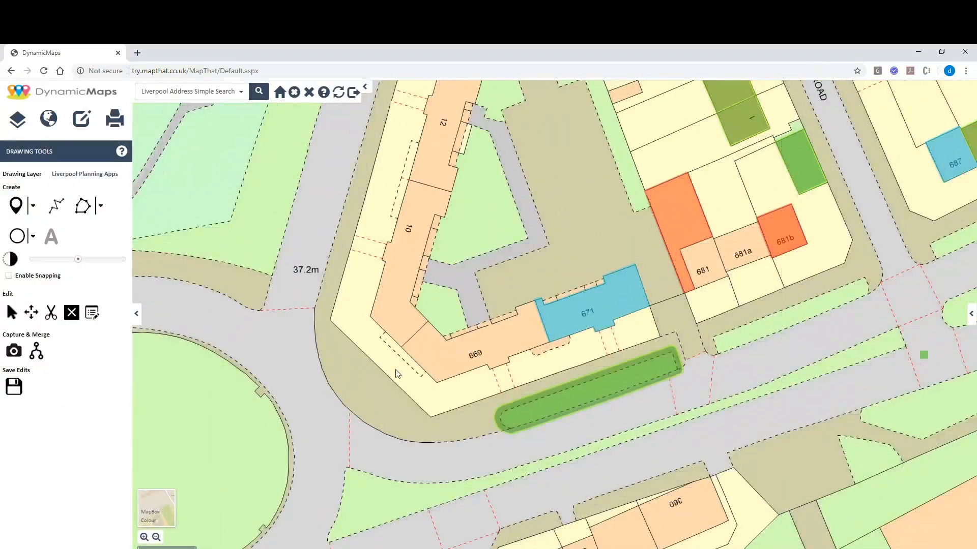
left_click_drag(406, 380, 341, 338)
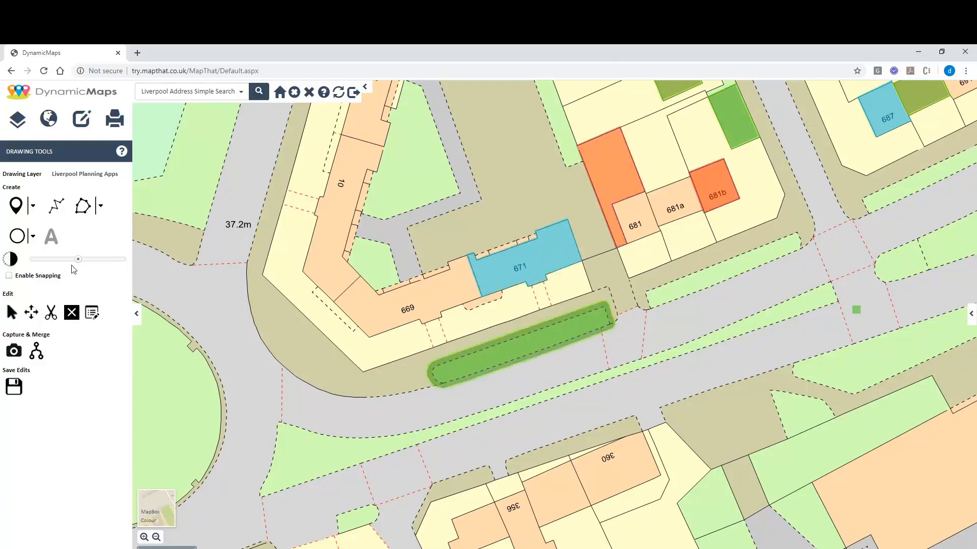
mouse_move(77, 260)
left_mouse_down()
mouse_move(51, 260)
mouse_move(109, 260)
mouse_move(48, 262)
mouse_move(97, 261)
left_mouse_up()
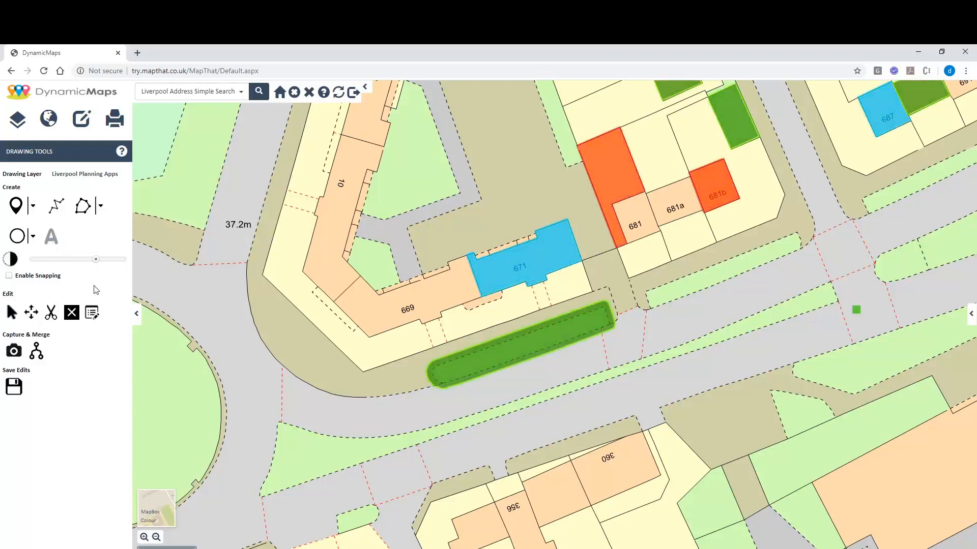
Edit the attributes of the blue shape on building 671 and set its Progress to Passed
left_click(91, 314)
left_click(497, 279)
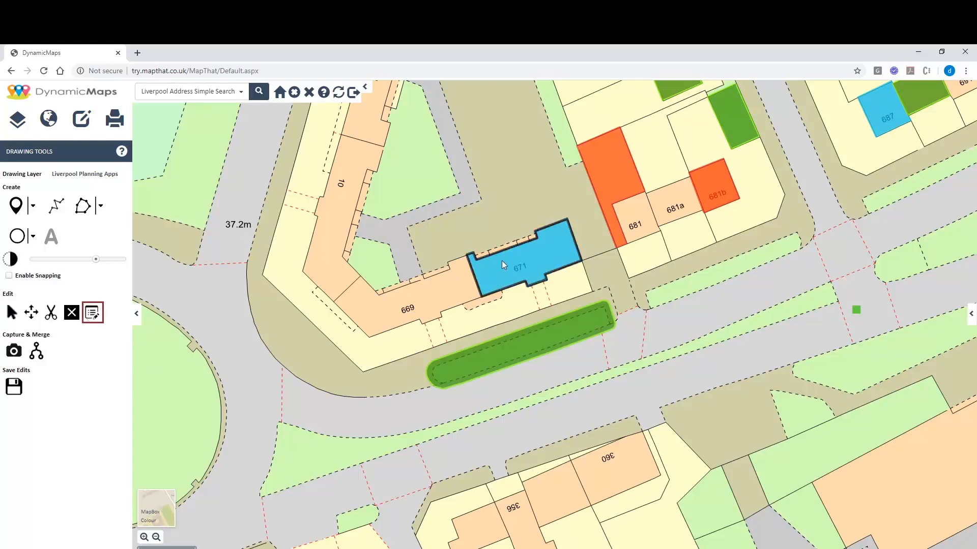
left_click(502, 260)
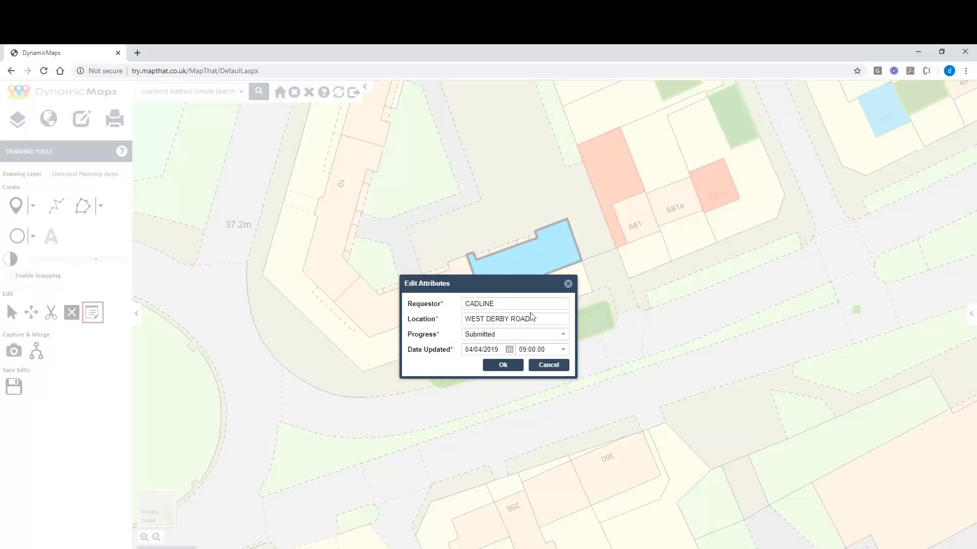
left_click(563, 336)
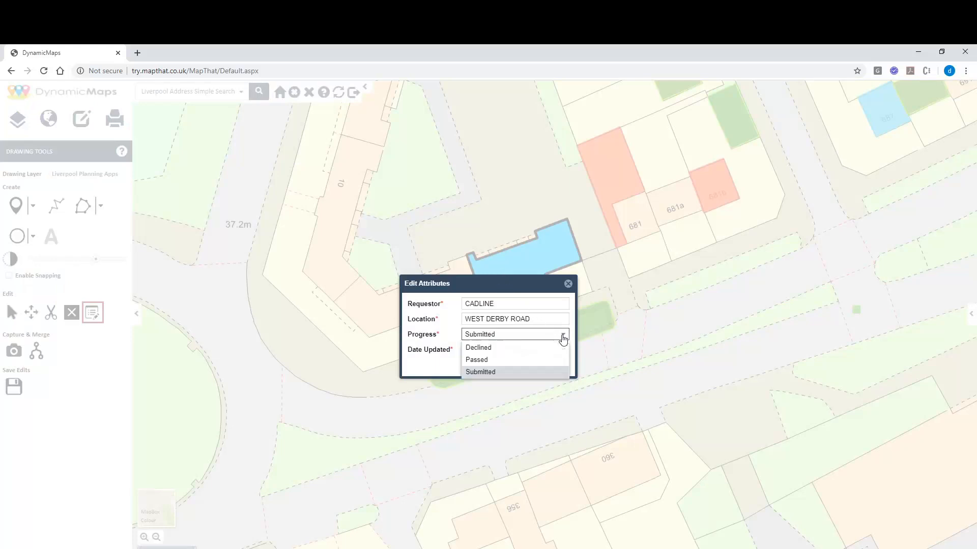
left_click(485, 361)
Set building 671's Date Updated to 04/04/2019 at 10:00:00, apply the attributes and save the edits
left_click(509, 350)
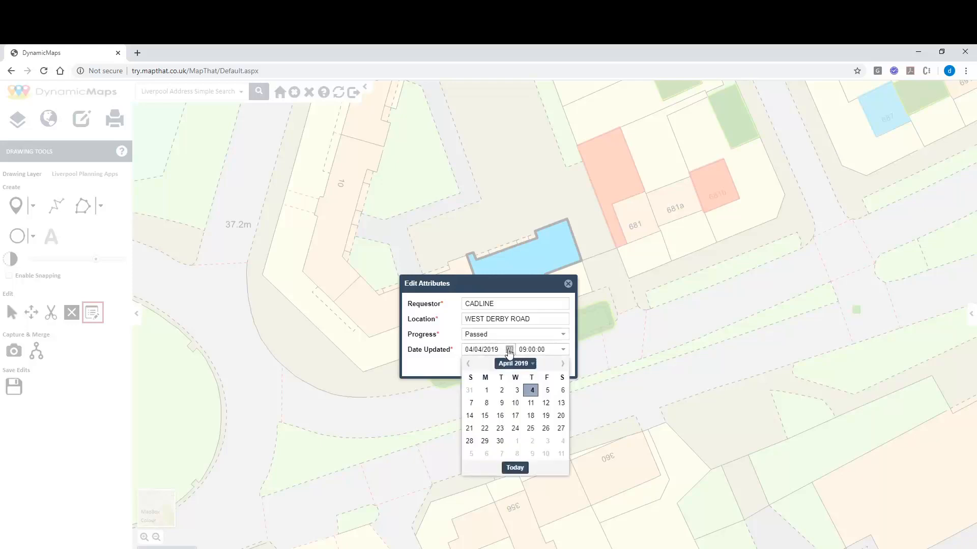
left_click(532, 391)
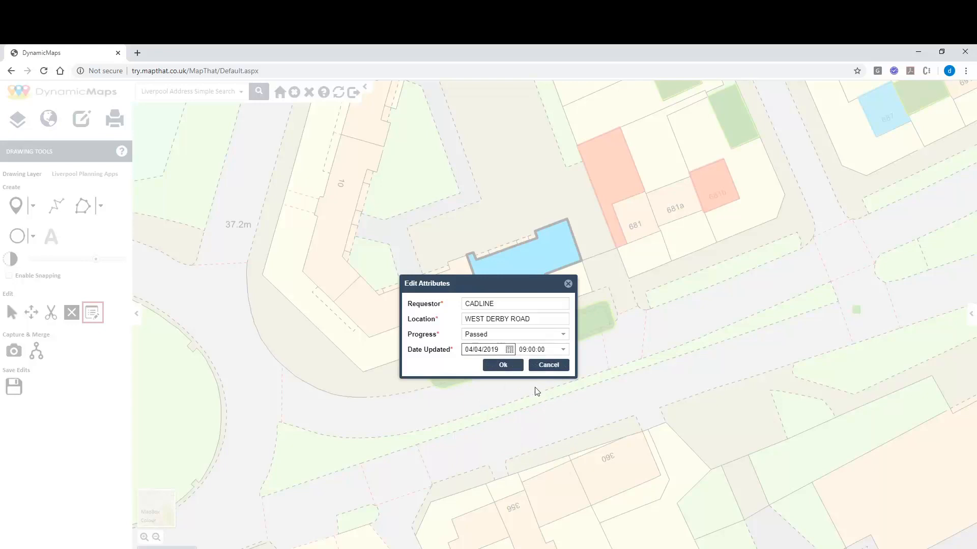
left_click(565, 350)
scroll(534, 451, "down", 3)
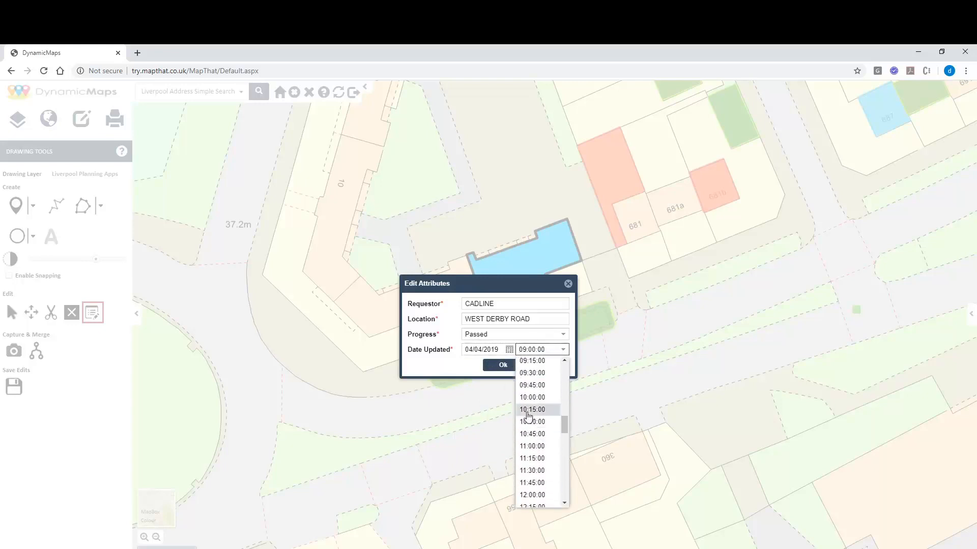
left_click(530, 397)
left_click(505, 365)
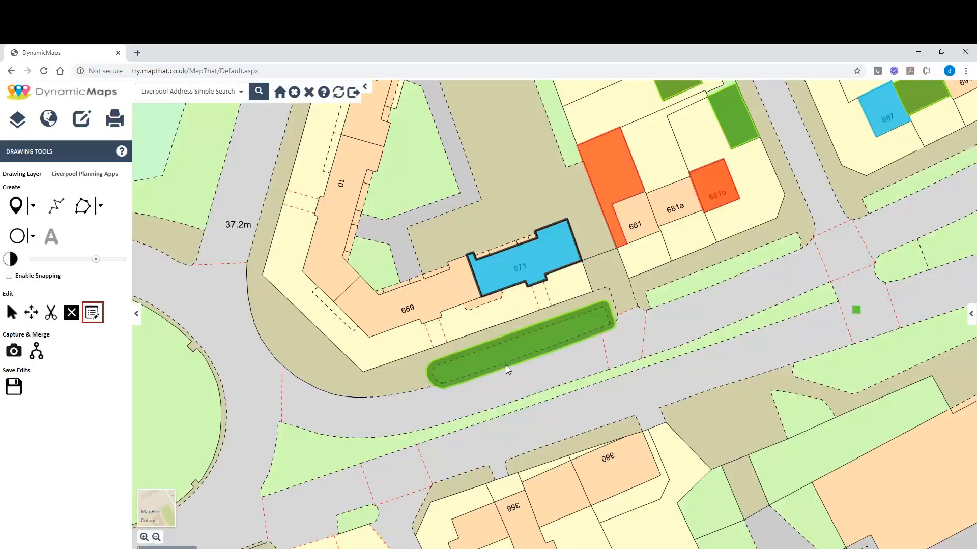
left_click(14, 387)
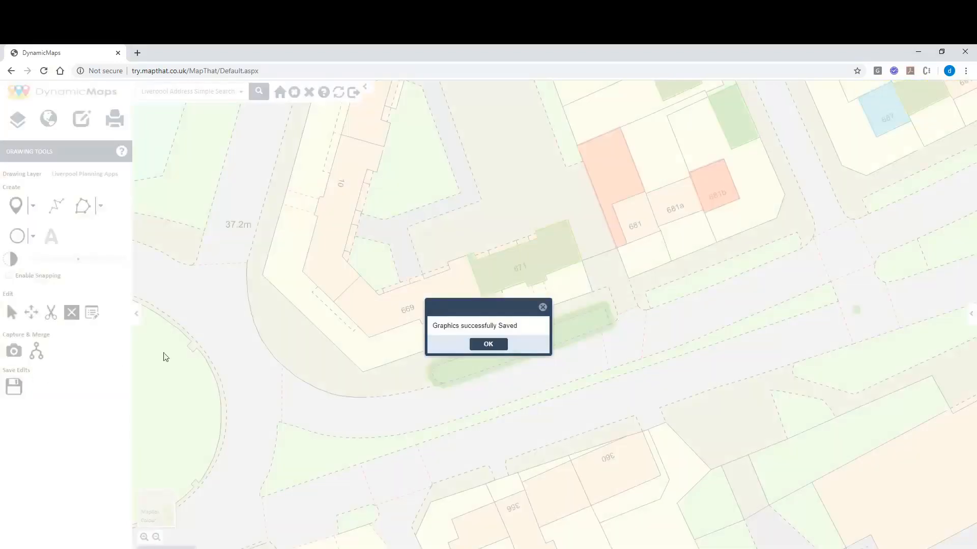
left_click(490, 345)
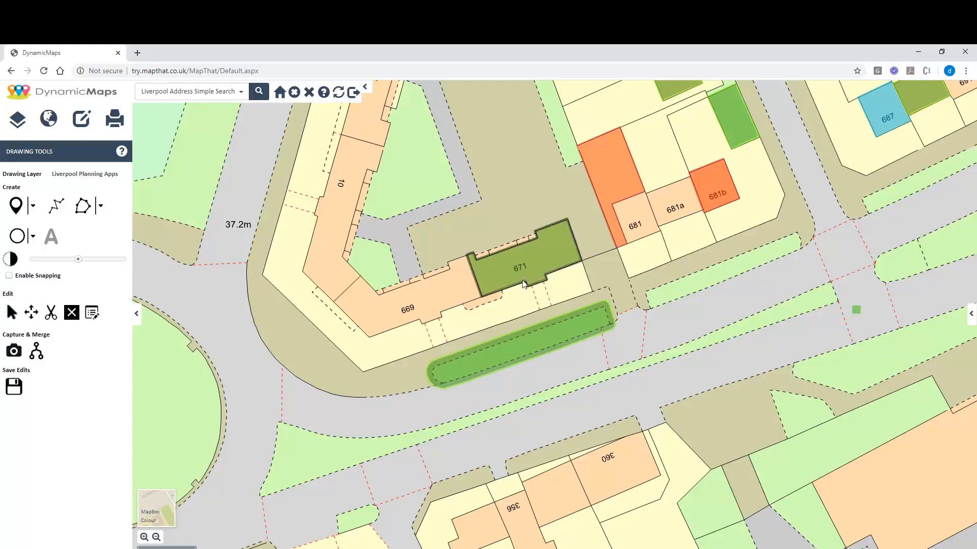
Reshape the orange polygon by moving its inner corner vertex so it covers building 681, and save the edits
left_click_drag(650, 228, 489, 306)
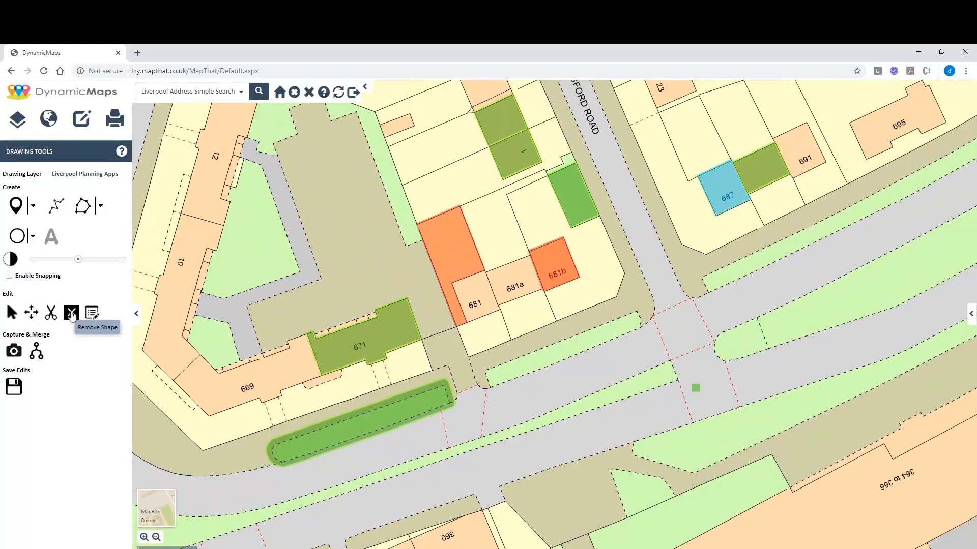
left_click(51, 315)
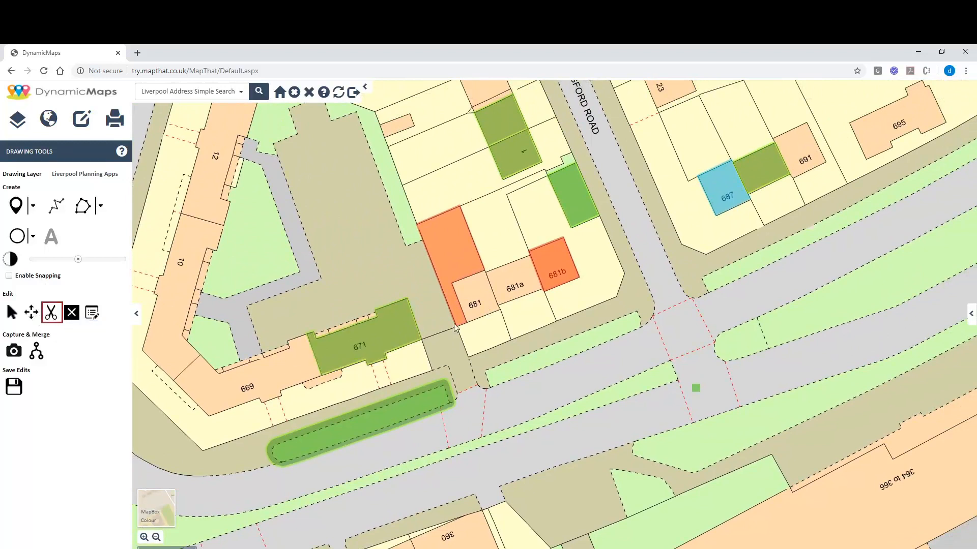
left_click(466, 269)
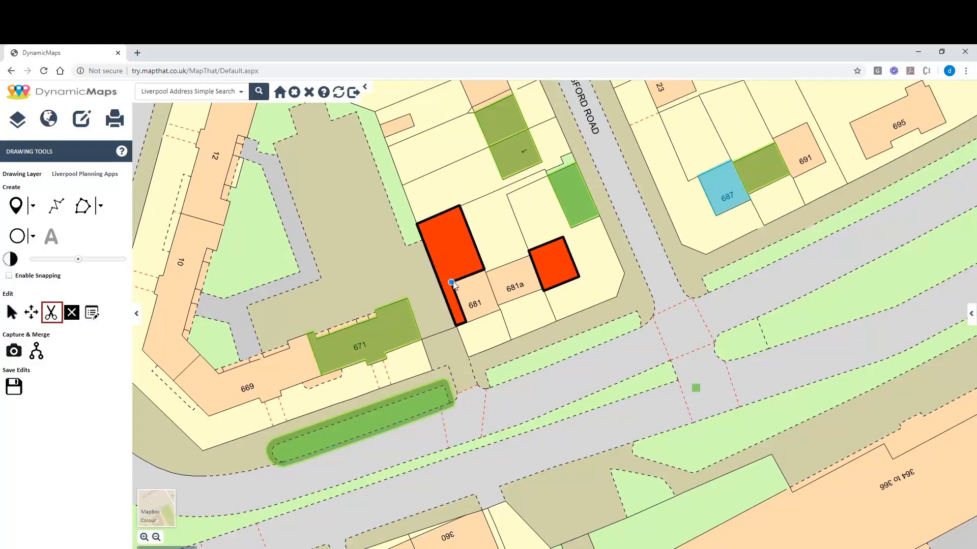
left_click_drag(453, 283, 501, 312)
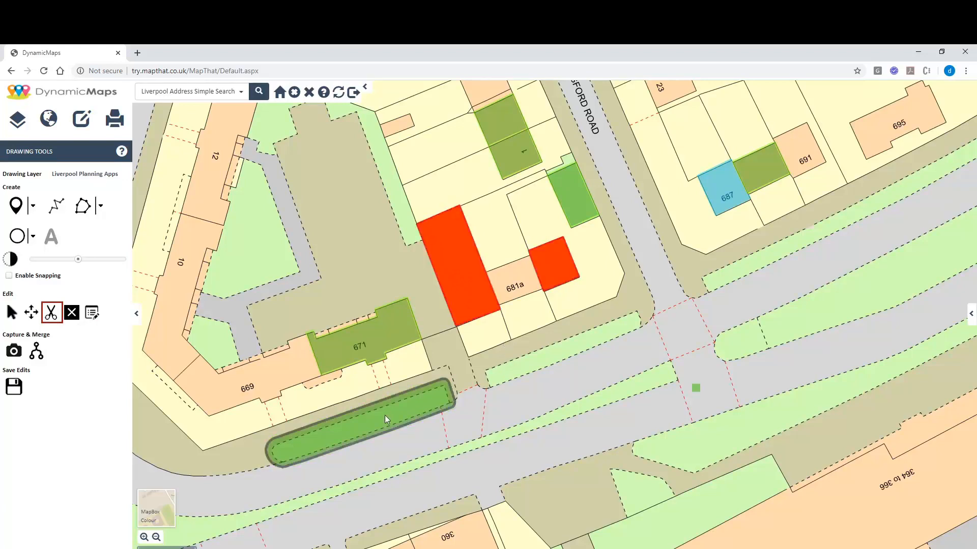
left_click(11, 390)
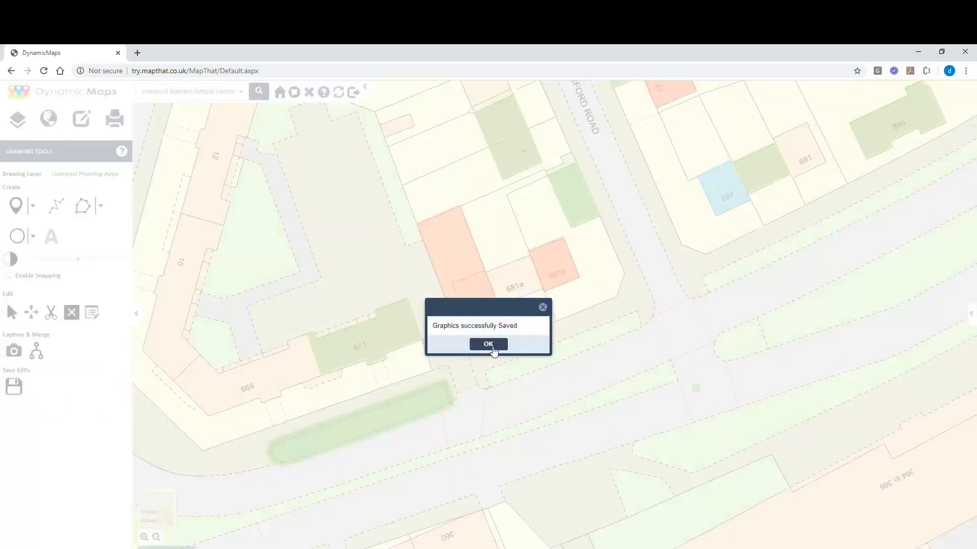
left_click(491, 344)
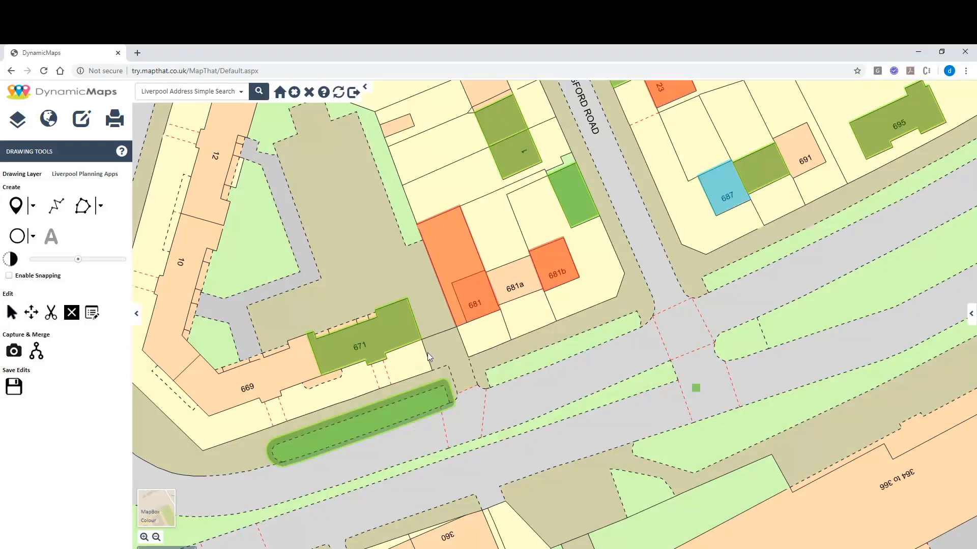
Permanently delete the orange feature covering buildings 681 and 681b
left_click(67, 313)
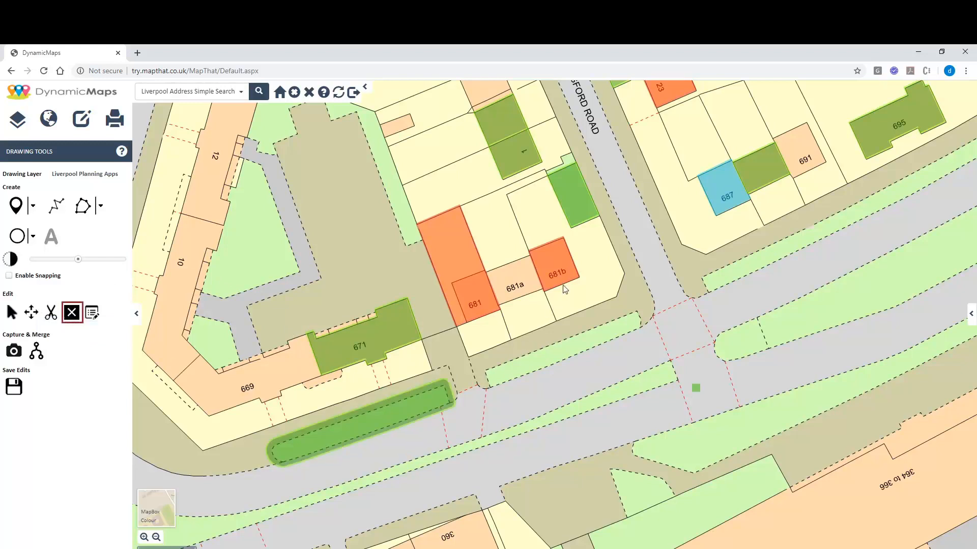
left_click(554, 264)
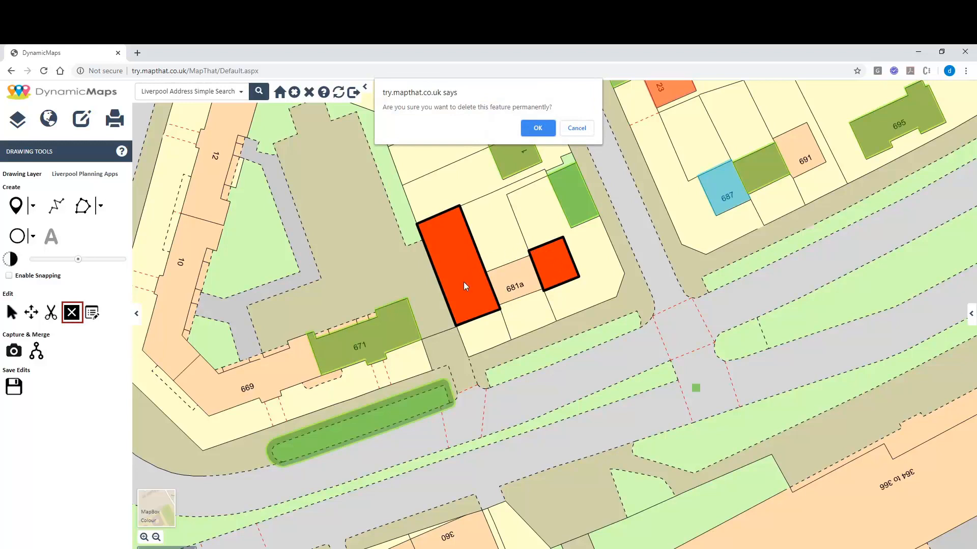
left_click(537, 127)
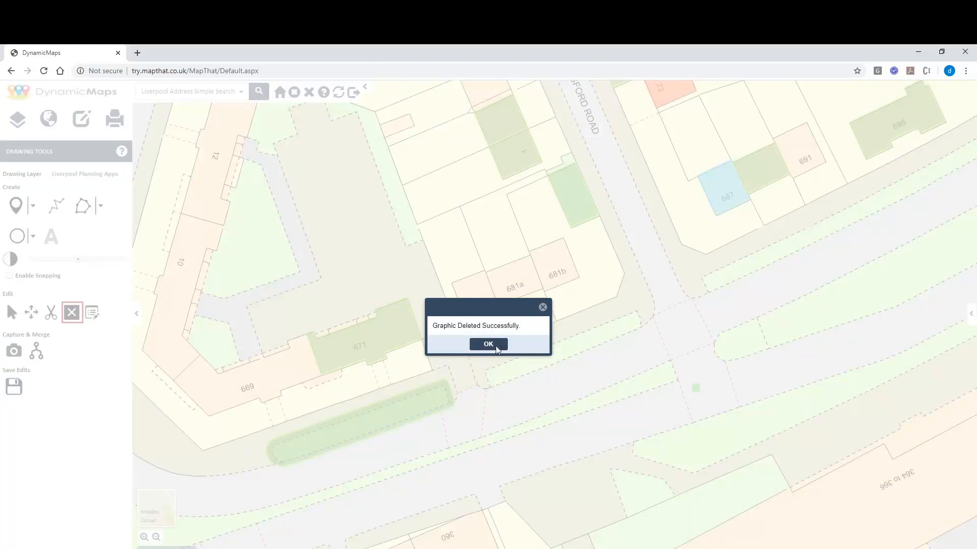
left_click(496, 349)
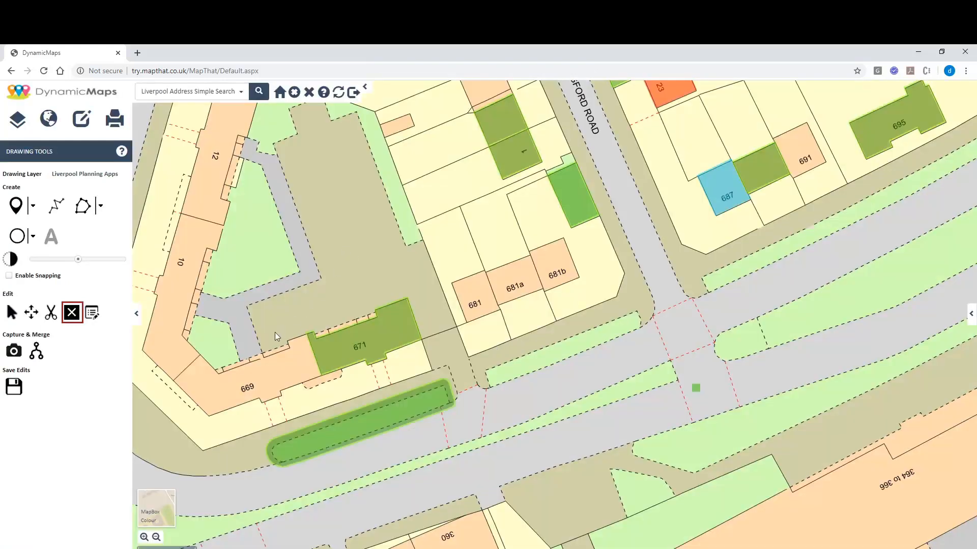
Enable snapping for the drawing, using the Liverpool Snapping PostGIS layer
left_click_drag(275, 331, 409, 262)
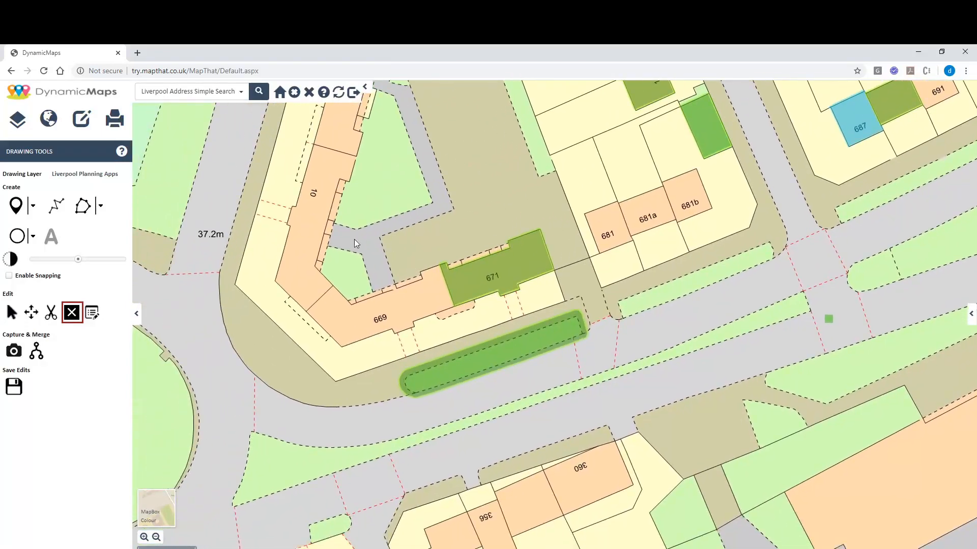
scroll(328, 271, "up", 1)
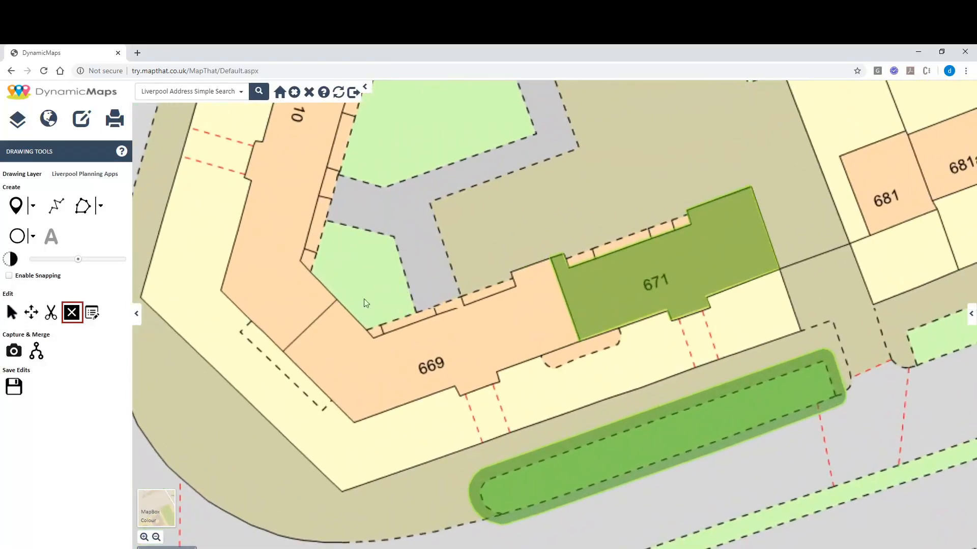
left_click(9, 276)
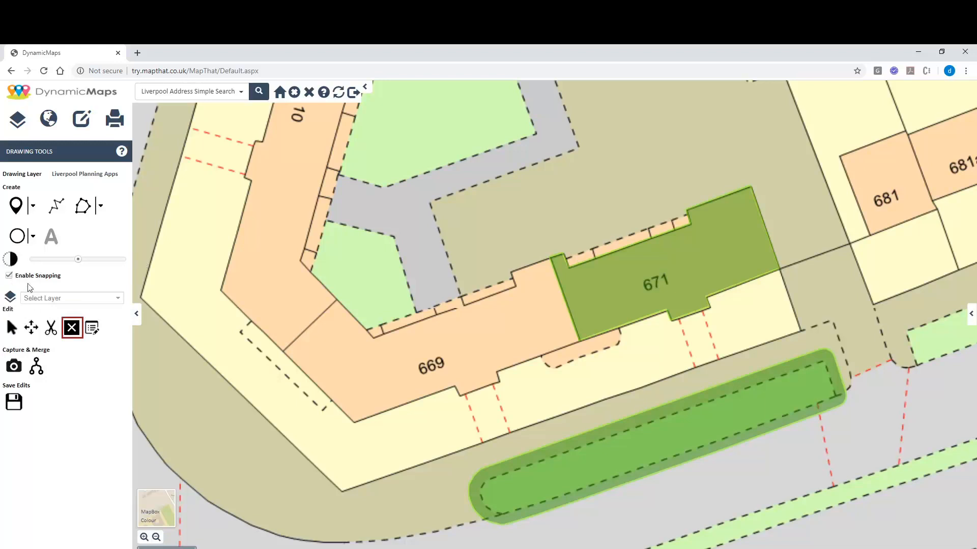
left_click(117, 300)
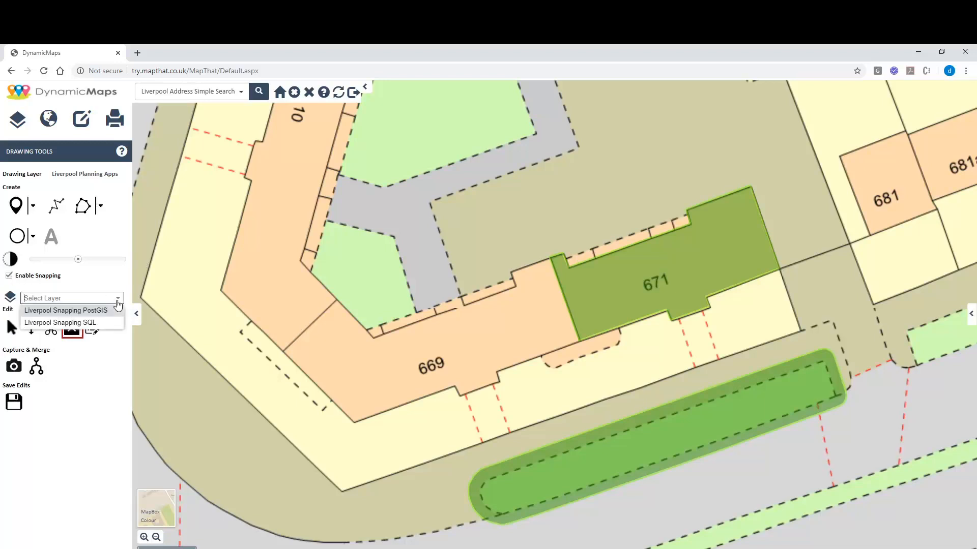
left_click(102, 312)
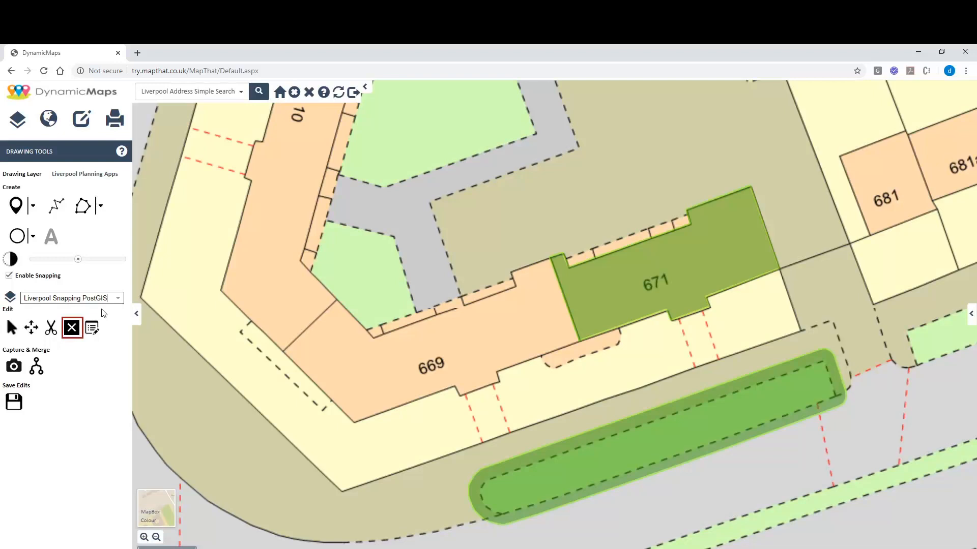
Draw a five-sided polygon, area about 56, snapped around the green plot in the inner angle between buildings 10 and 669
left_click(101, 206)
left_click(104, 225)
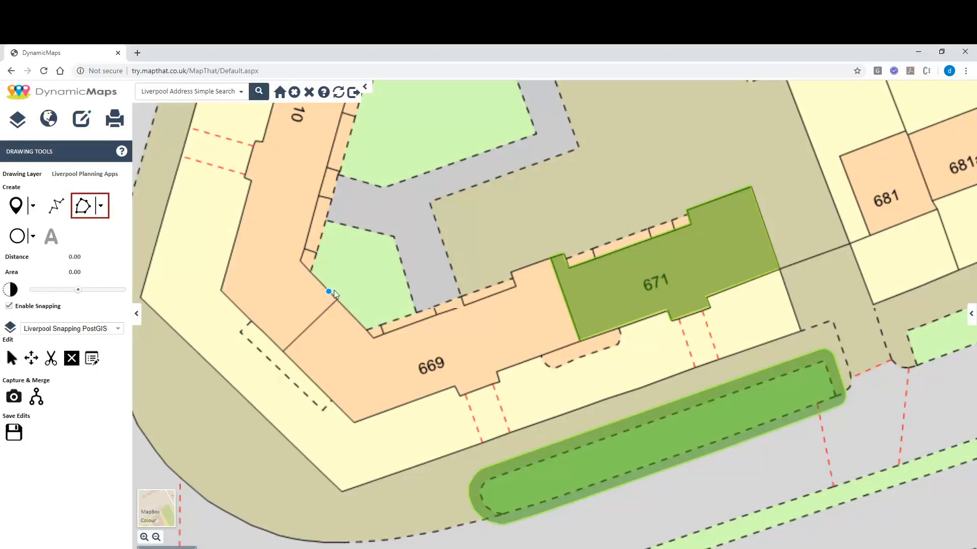
left_click(312, 272)
left_click(327, 224)
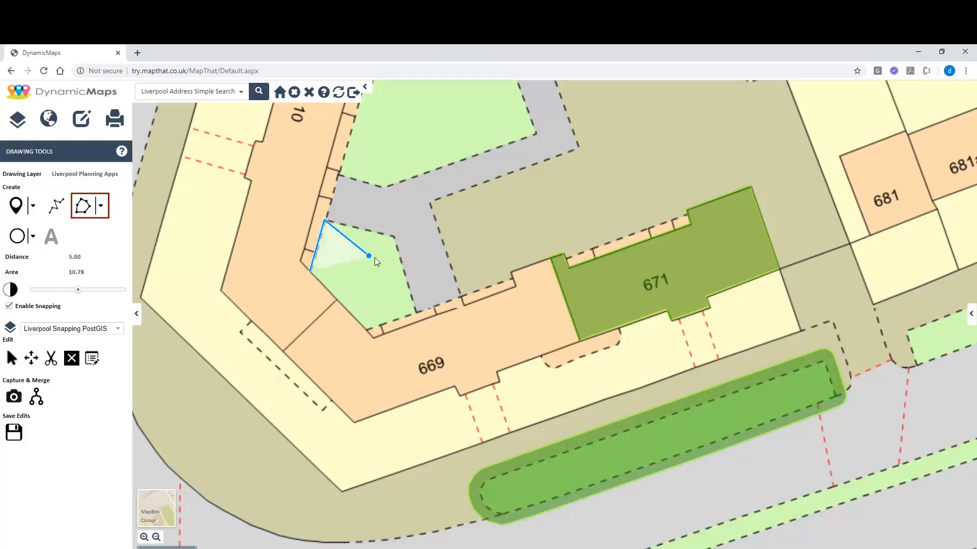
left_click(393, 237)
left_click(415, 312)
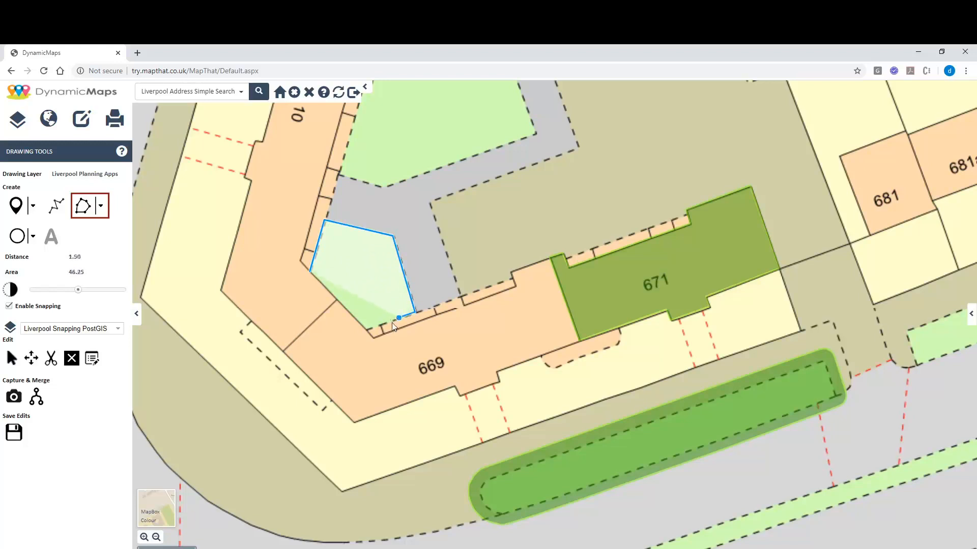
left_click(366, 330)
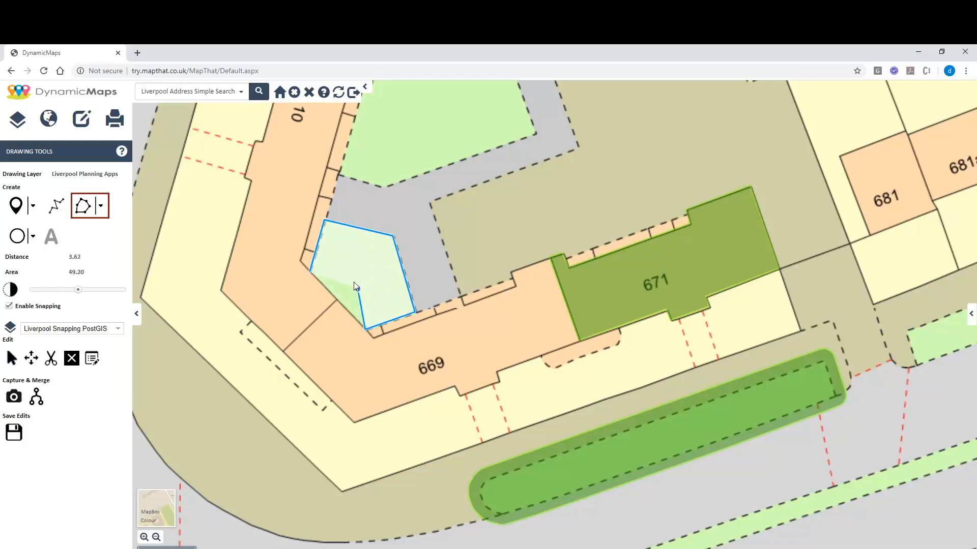
double_click(313, 274)
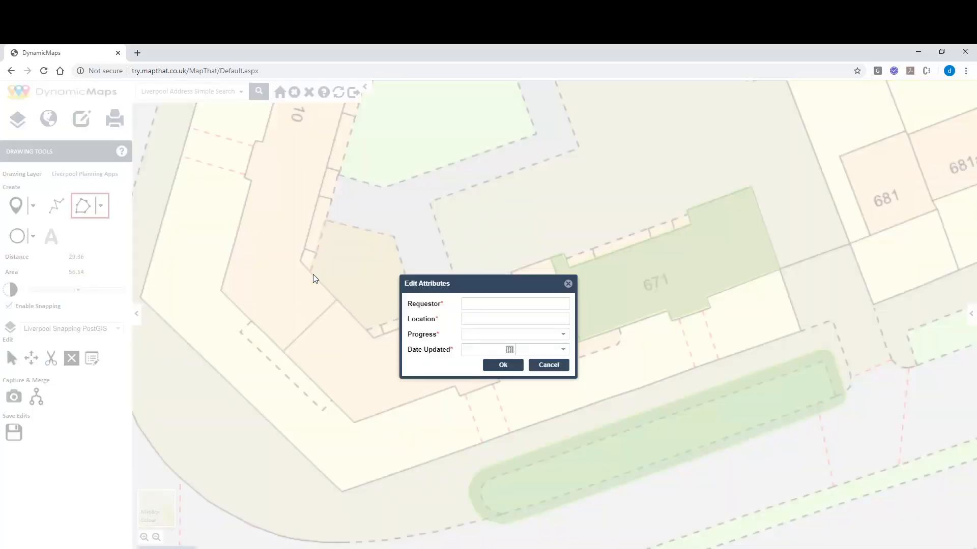
Fill in the new polygon's attributes with Requestor DC, Location LCC and Progress Submitted
left_click(479, 302)
type("DC")
left_click(483, 320)
left_click(563, 335)
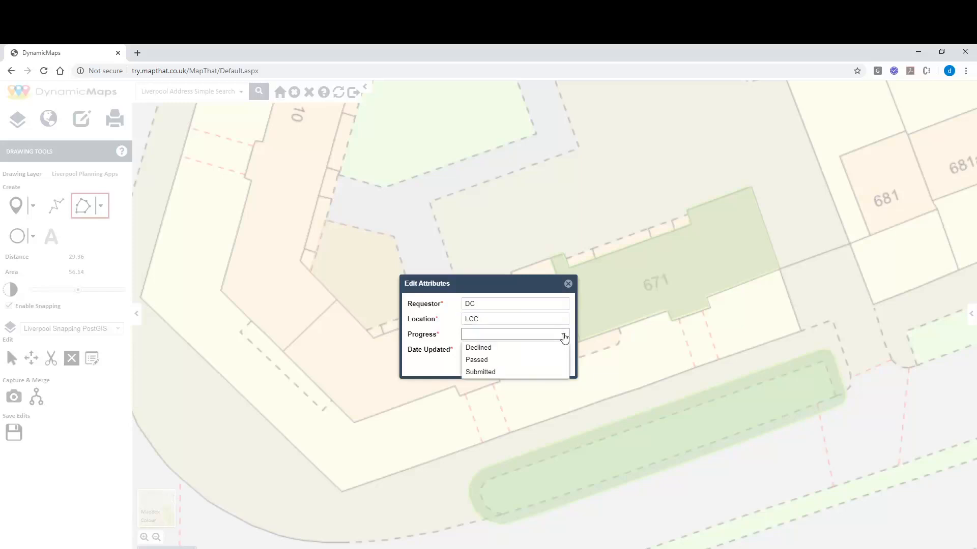
left_click(498, 373)
Set the new polygon's Date Updated to 06/03/2020 at 10:00:00 and save the edits
left_click(509, 350)
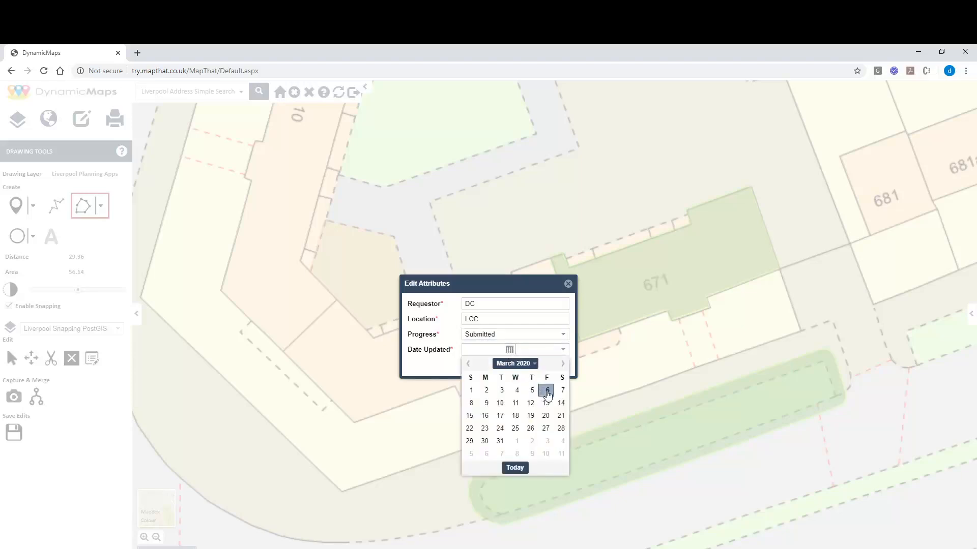
left_click(547, 391)
left_click(563, 351)
left_click_drag(563, 374, 563, 427)
left_click(541, 388)
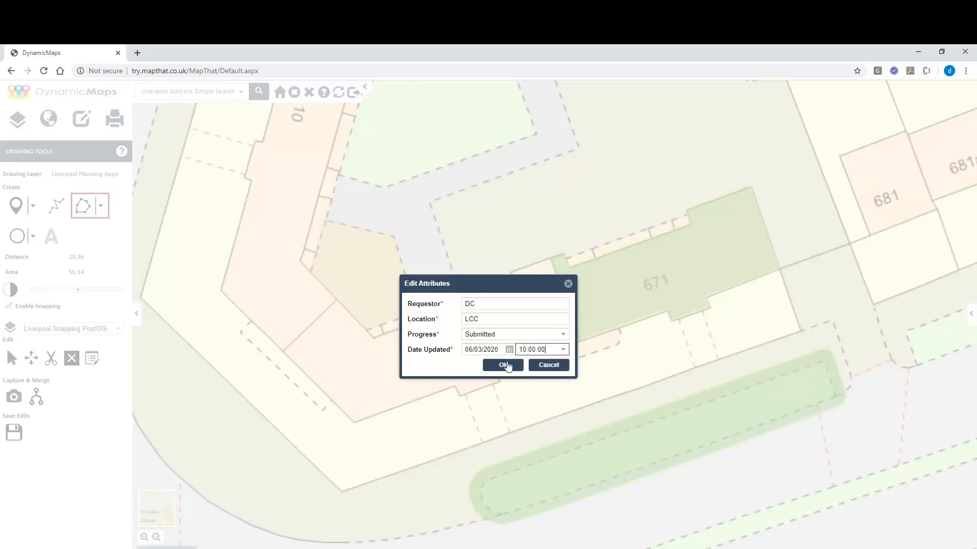
left_click(505, 365)
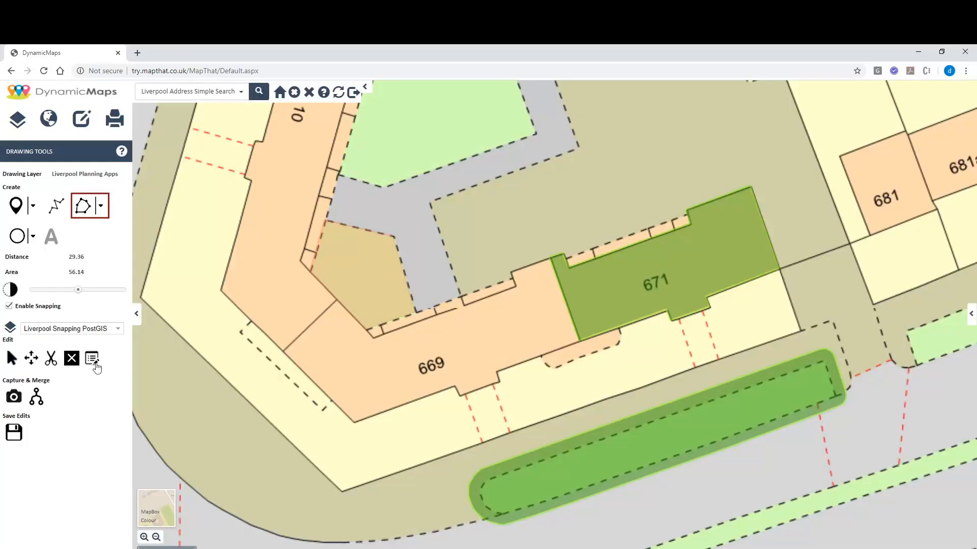
left_click(14, 433)
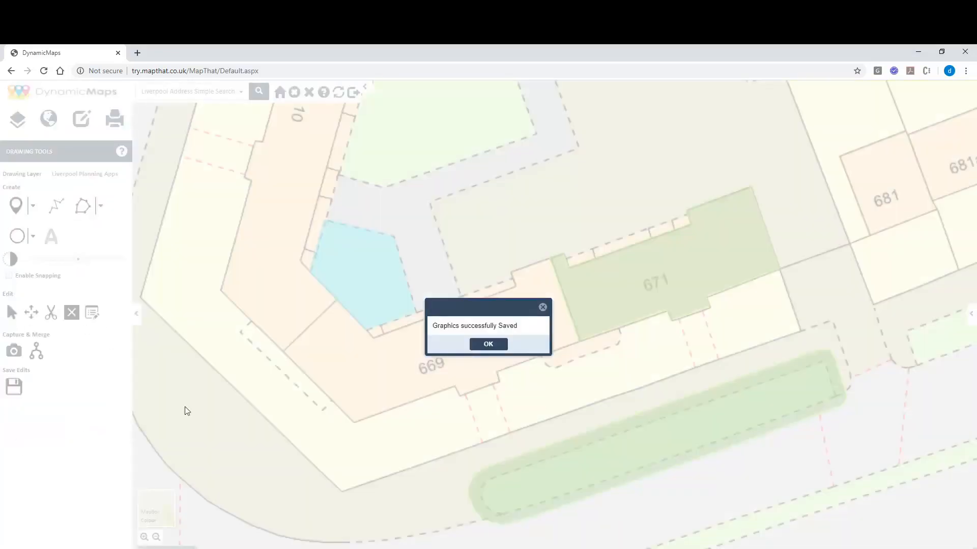
left_click(492, 346)
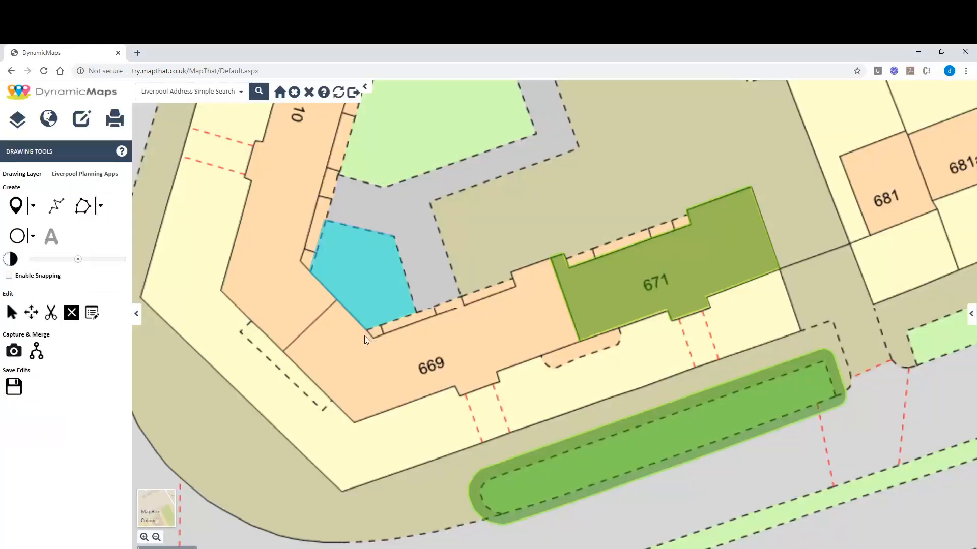
Capture the shape of building 10 from the Liverpool Snapping PostGIS layer
scroll(361, 337, "down", 1)
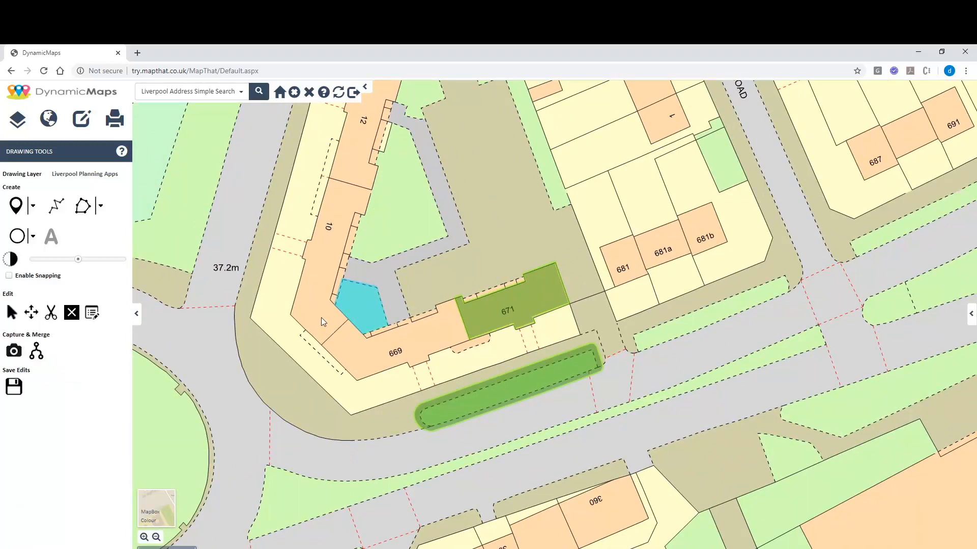
left_click(13, 351)
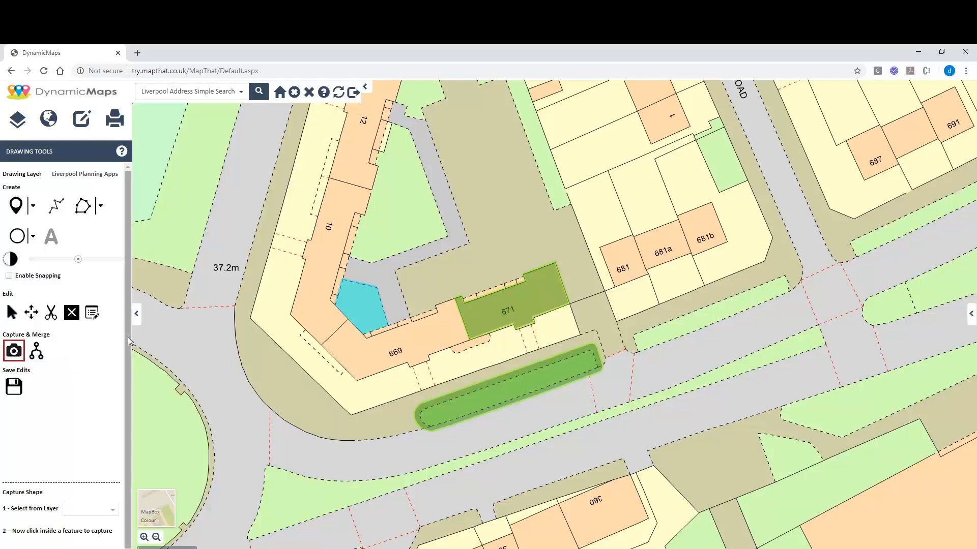
scroll(122, 416, "down", 1)
left_click(111, 491)
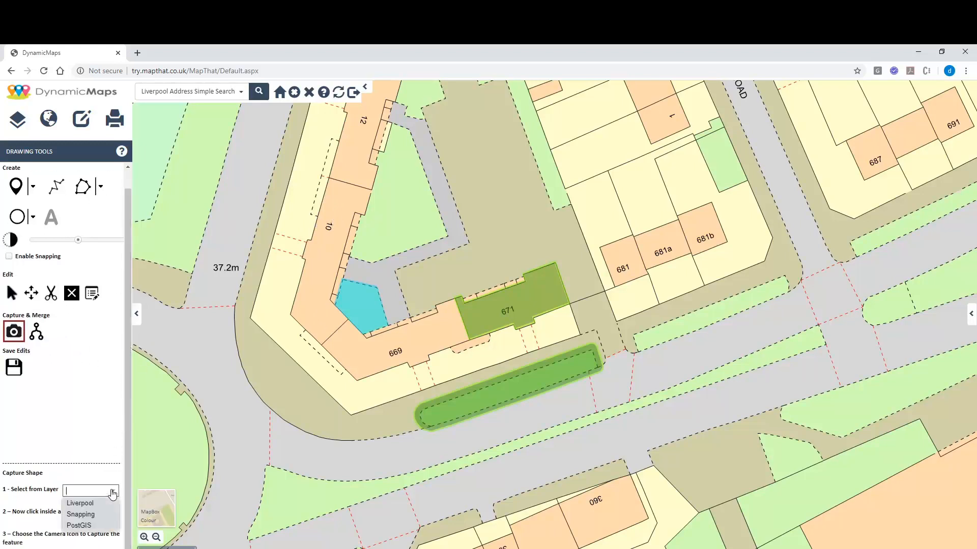
left_click(96, 514)
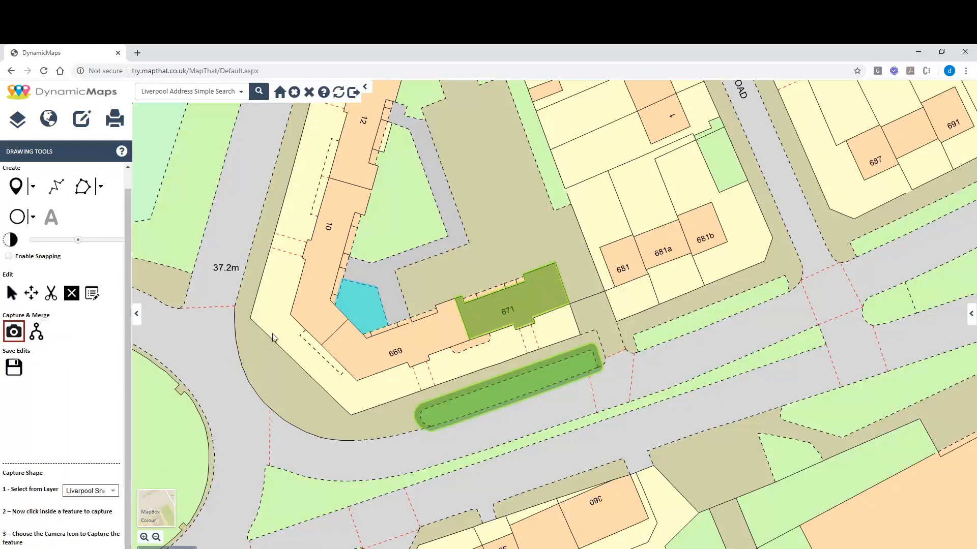
left_click(319, 262)
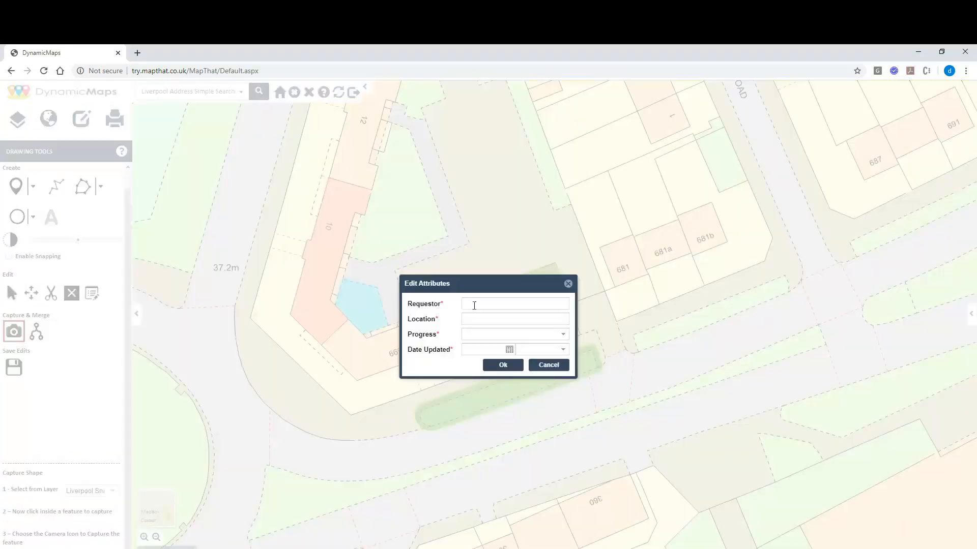
Enter Requestor DC, Location LCC and Progress Submitted as the attributes of the captured building 10 shape
left_click(479, 302)
type("DC")
left_click(482, 319)
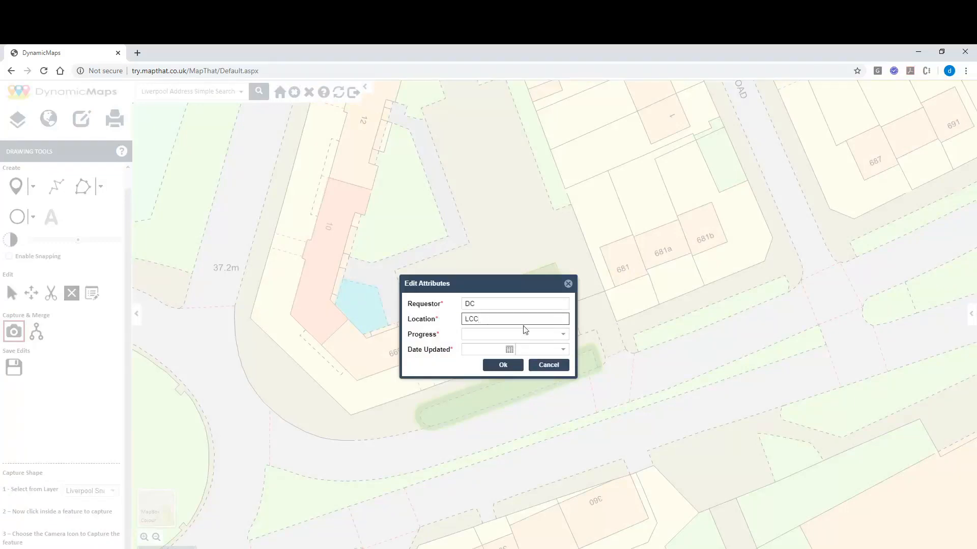
left_click(562, 335)
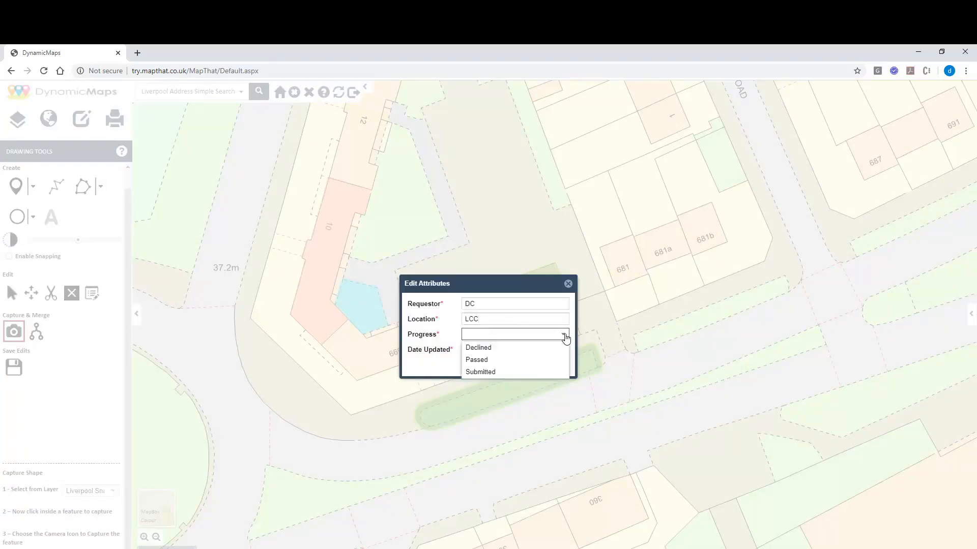
left_click(481, 372)
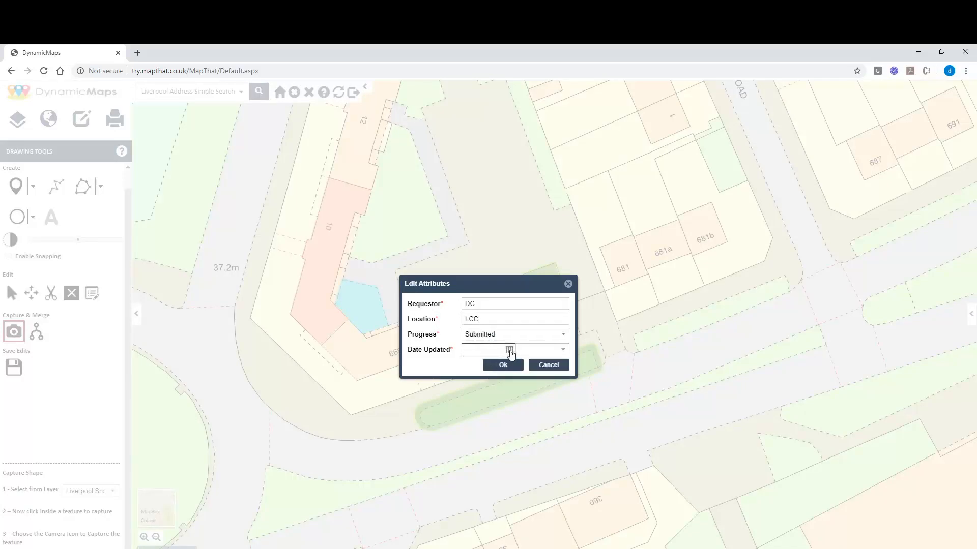
Set the captured shape's Date Updated to 06/03/2020 at 10:00:00 and save the edits
left_click(509, 350)
left_click(546, 390)
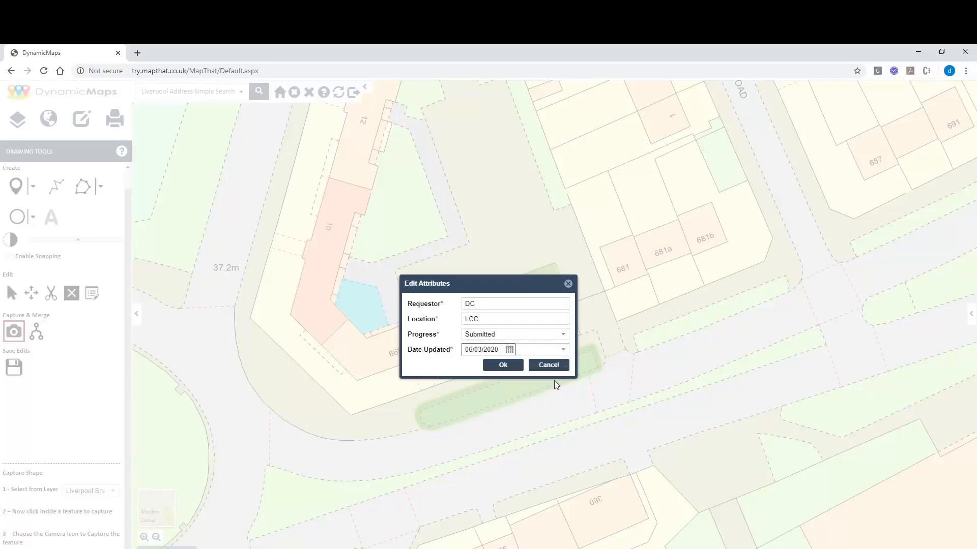
left_click(562, 349)
scroll(555, 427, "down", 5)
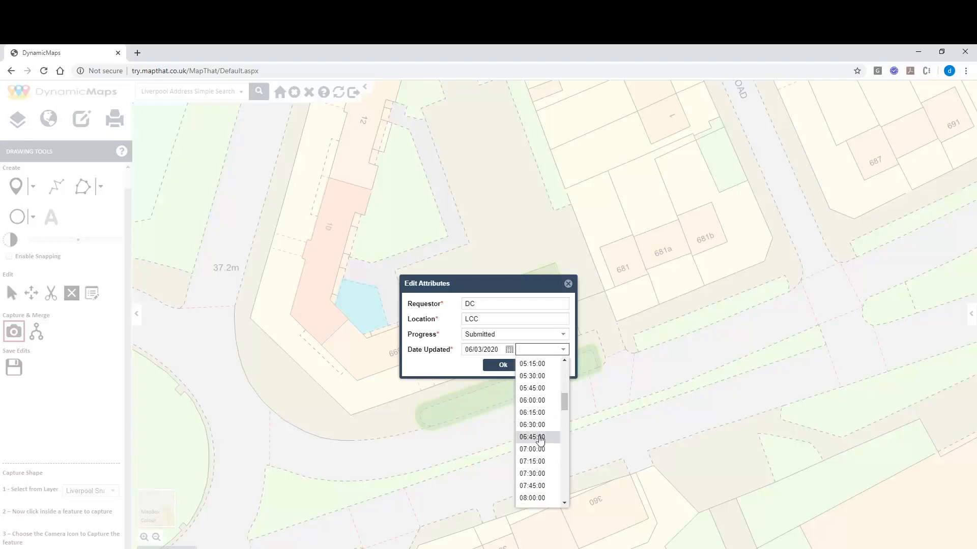
scroll(540, 487, "down", 2)
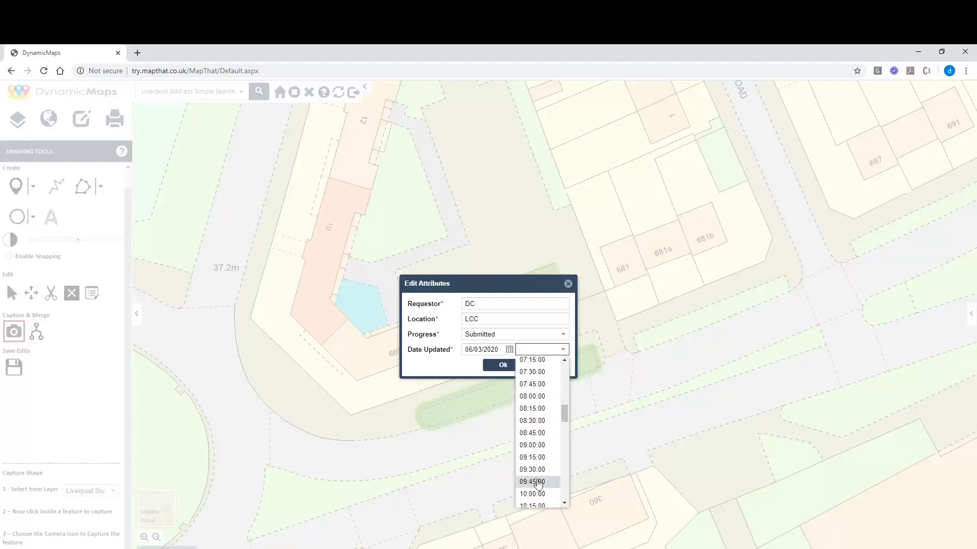
left_click(538, 493)
left_click(503, 365)
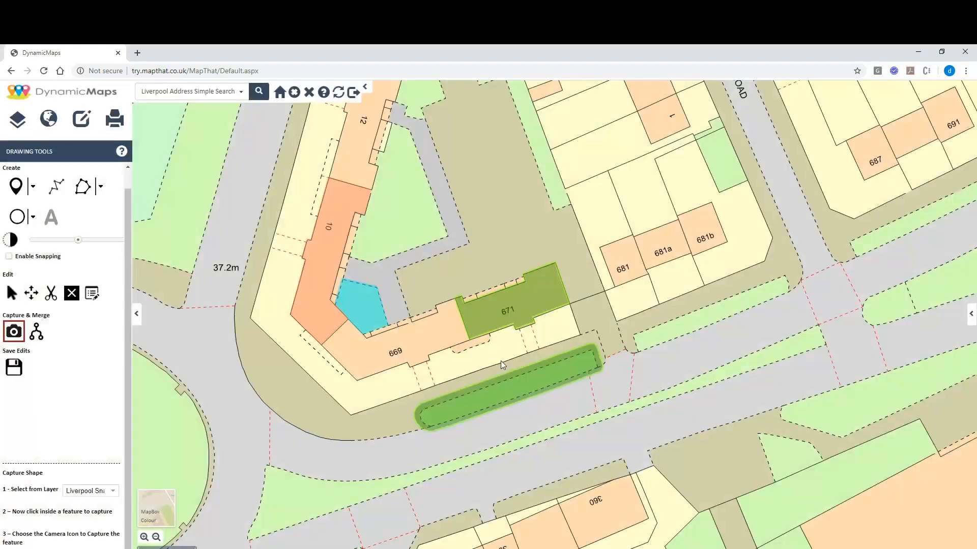
left_click(14, 367)
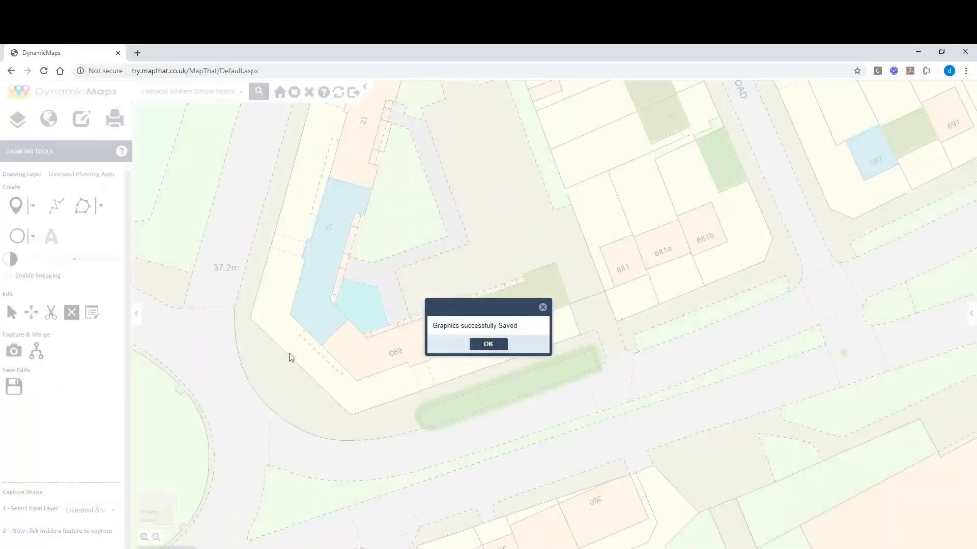
left_click(486, 344)
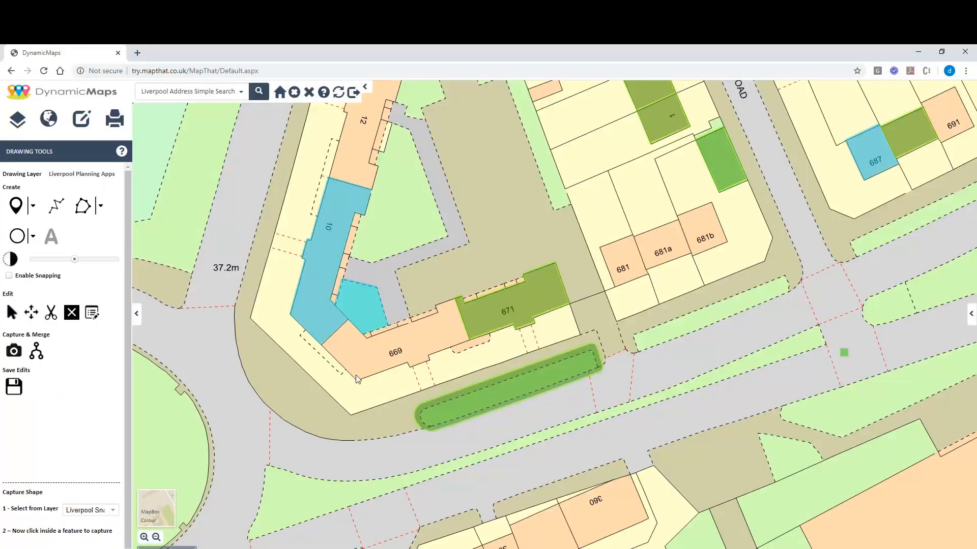